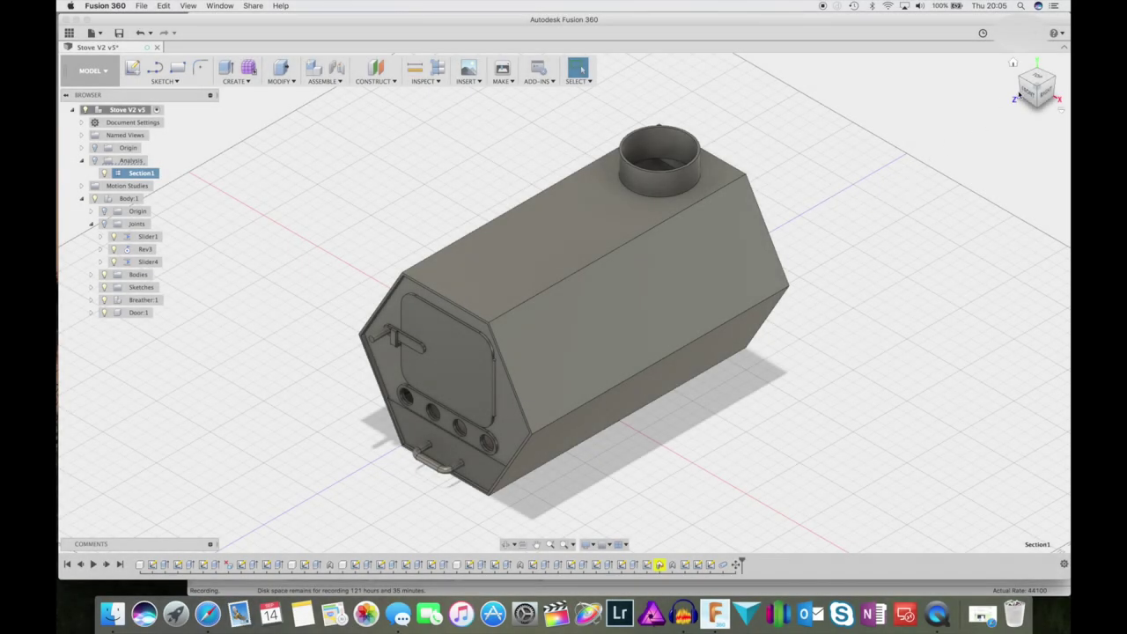
- Orbit the stove so the door end swings round to the front-left
mouse_move(563, 300)
shift+middle_down()
mouse_move(634, 271)
mouse_move(458, 283)
shift+middle_up()
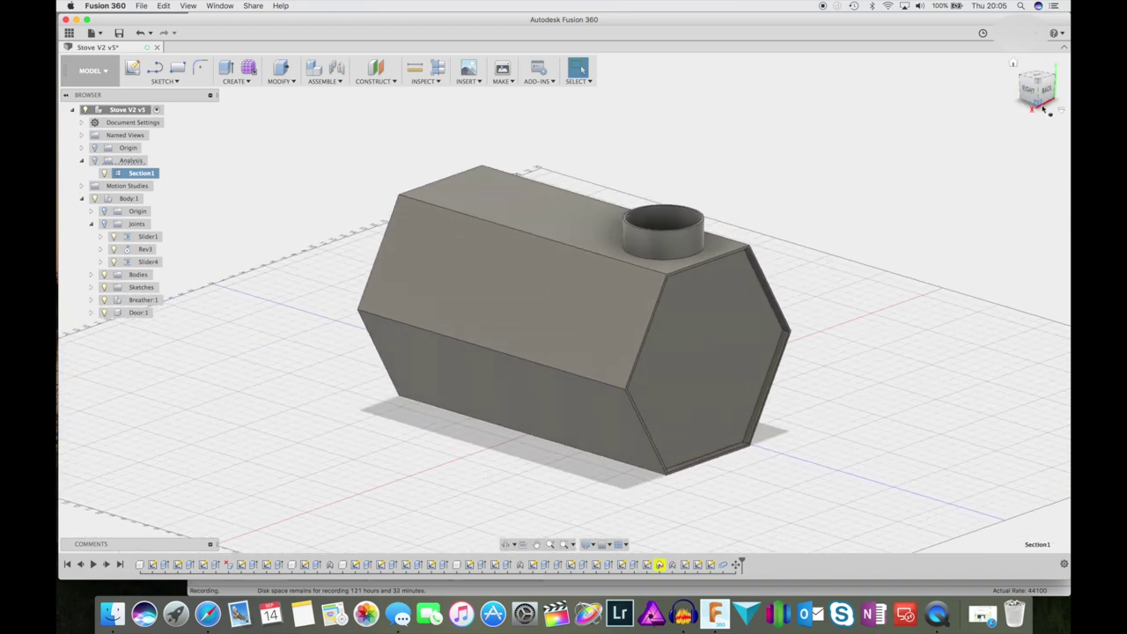
shift+middle_drag(565, 297, 422, 283)
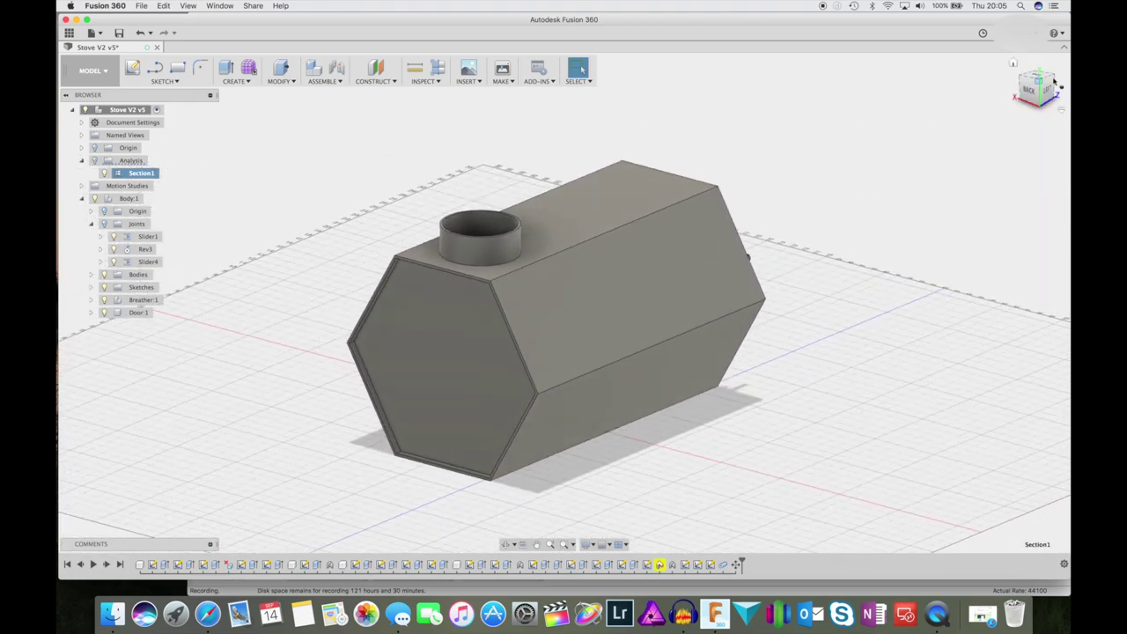
shift+middle_drag(564, 299, 400, 292)
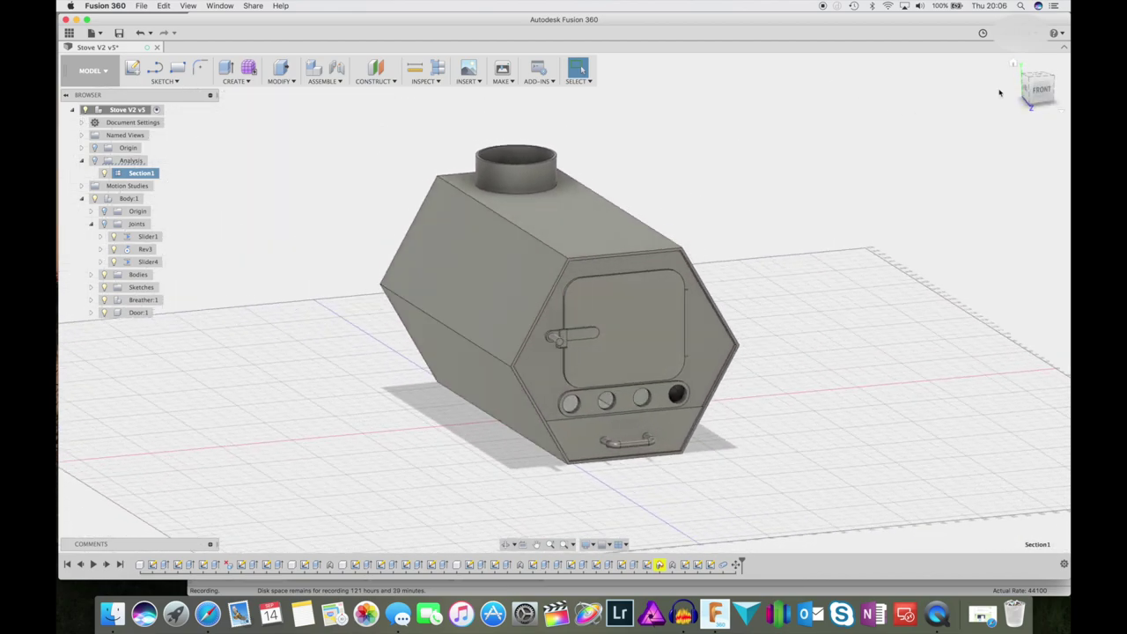
mouse_move(564, 302)
shift+middle_down()
mouse_move(440, 298)
mouse_move(634, 206)
shift+middle_up()
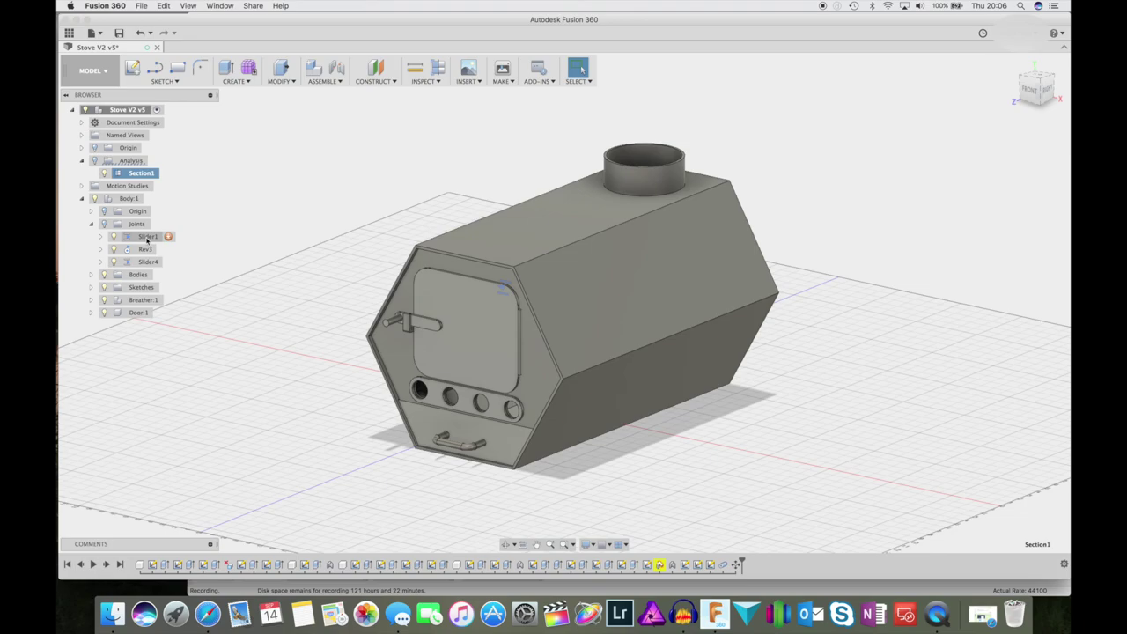
- Animate the Slider1 vent slider joint, then the Rev3 door swinging open
right_click(147, 238)
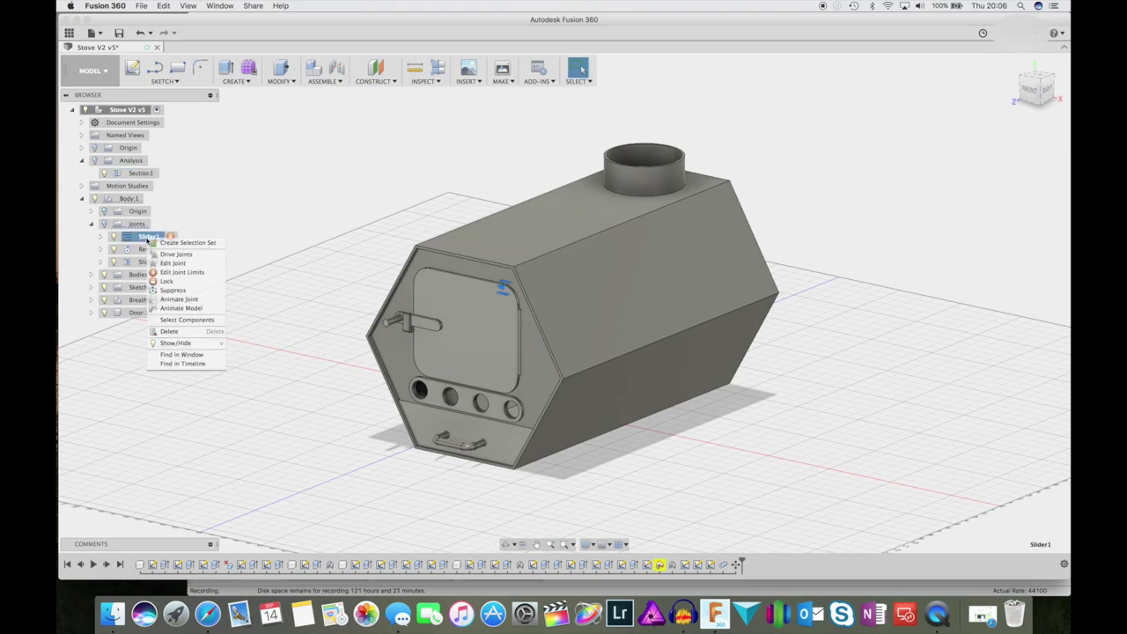
click(188, 300)
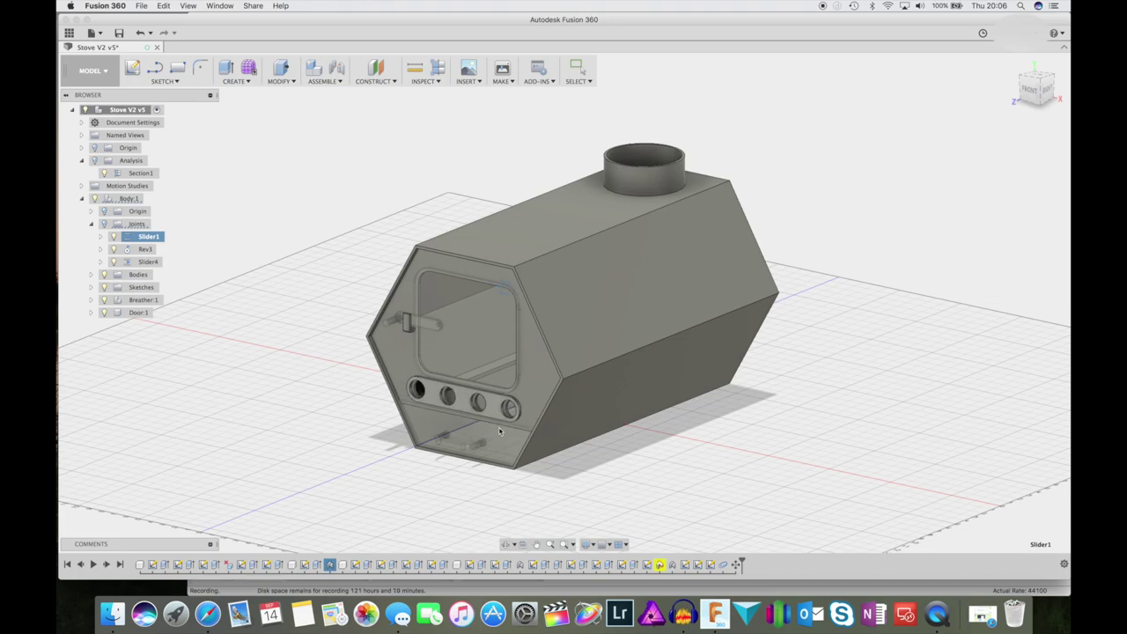
key(Escape)
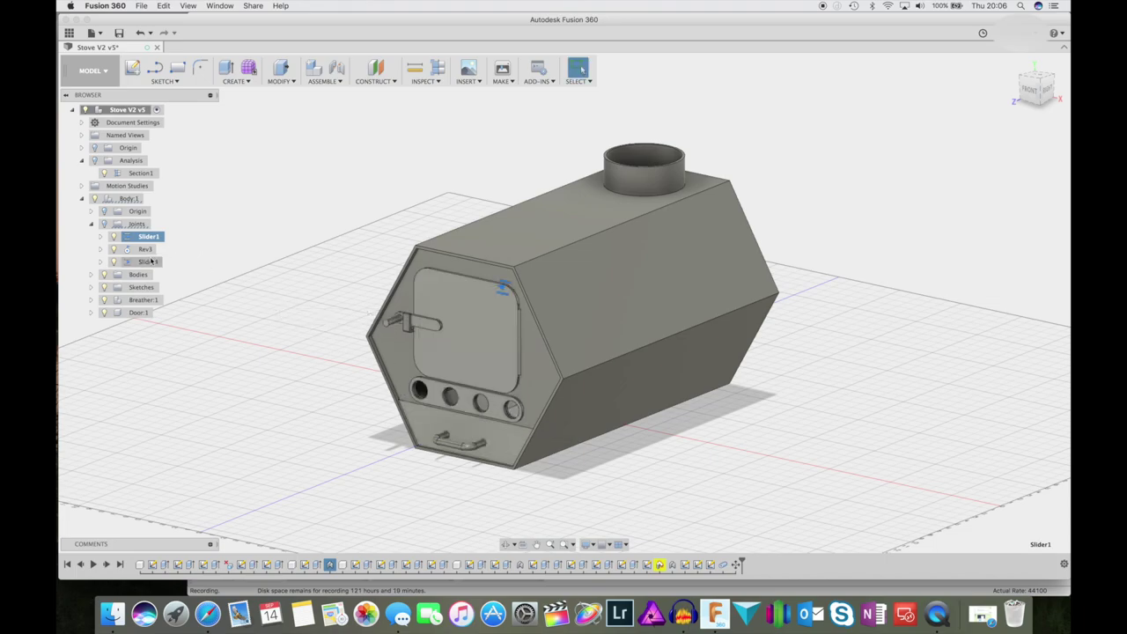
click(145, 249)
right_click(149, 252)
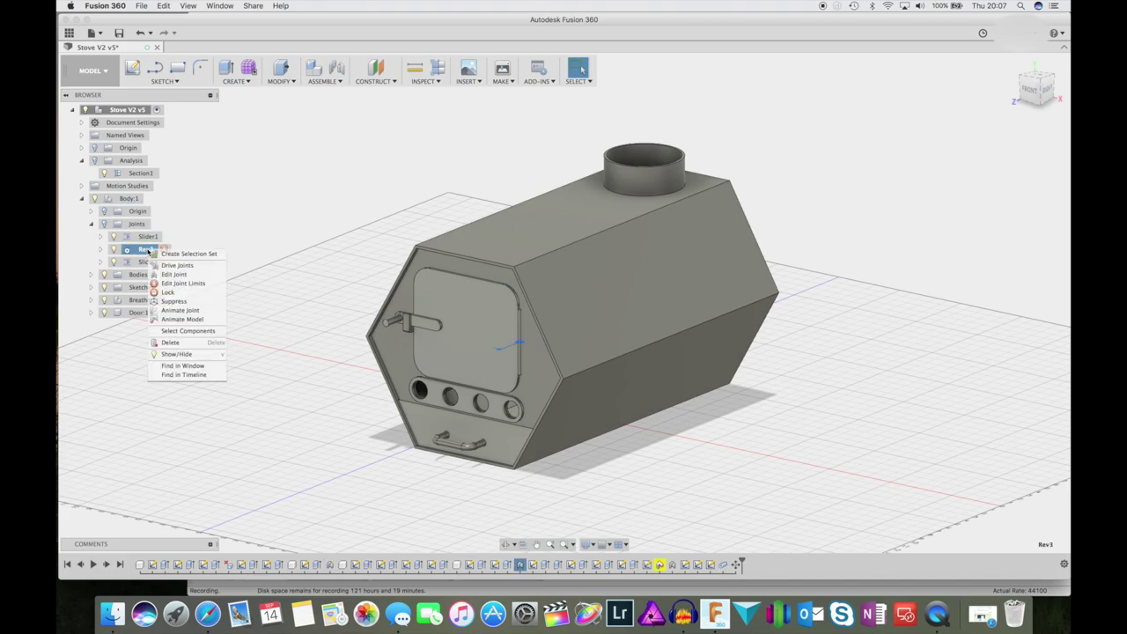
click(181, 310)
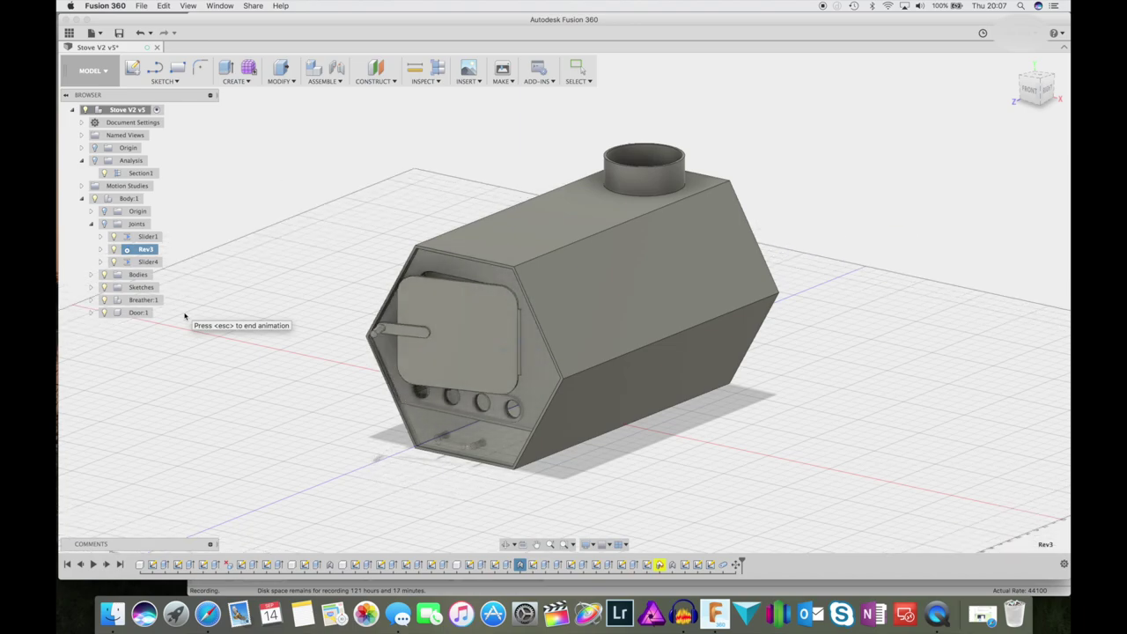
key(Escape)
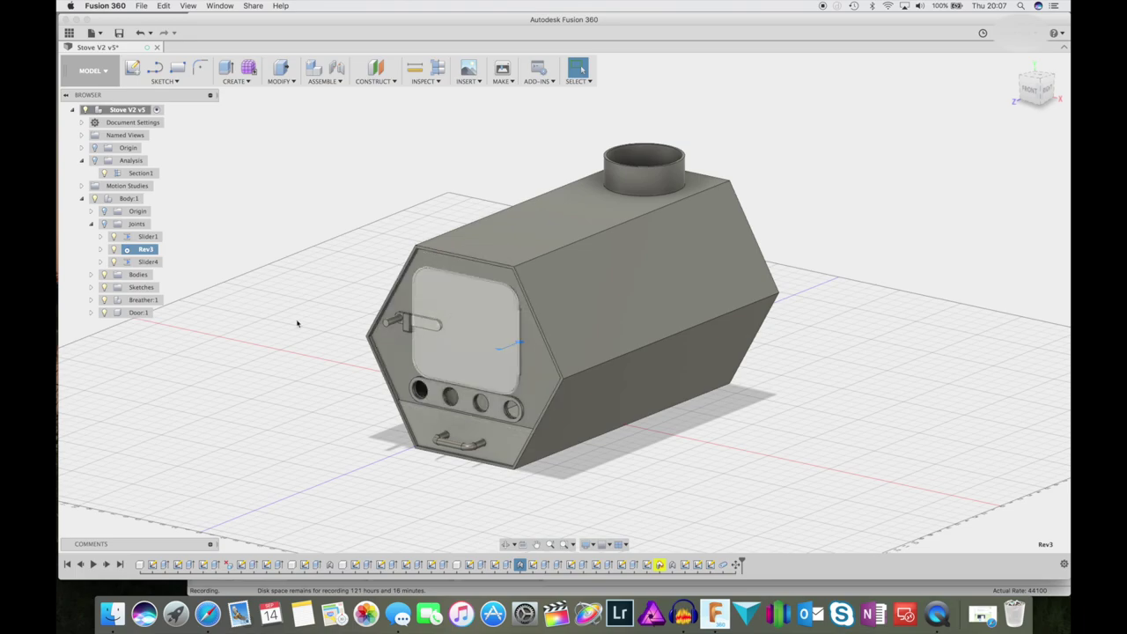
- Animate the Slider4 joint to slide the ash drawer out
click(150, 264)
right_click(150, 264)
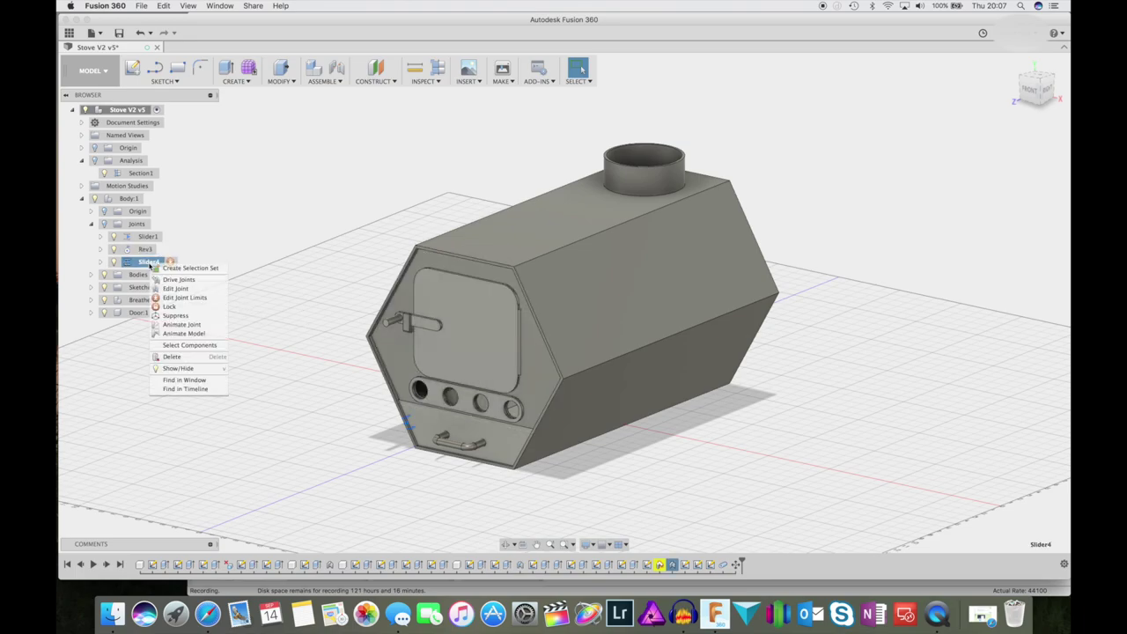
click(182, 325)
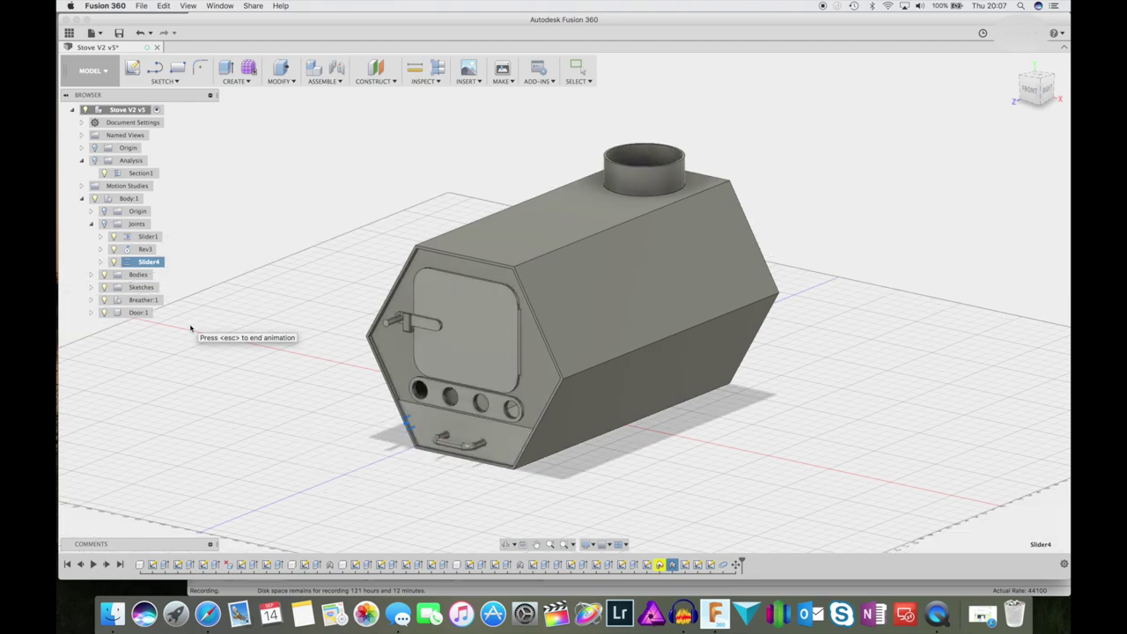
key(Escape)
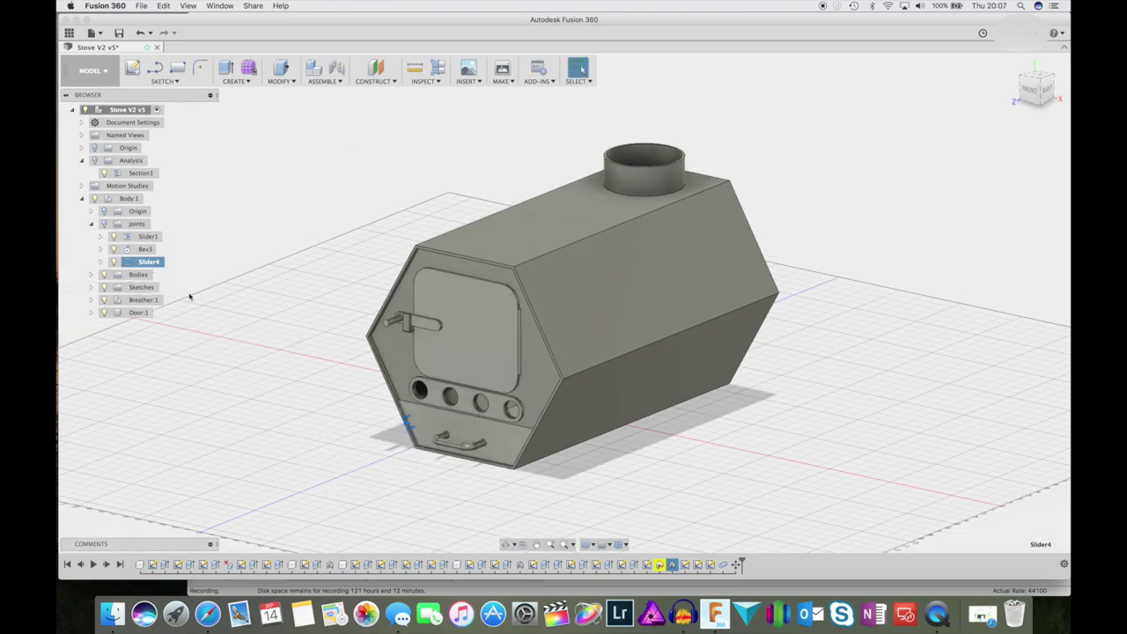
- Show the section cutaway from the side and from above, then restore the full stove
click(96, 160)
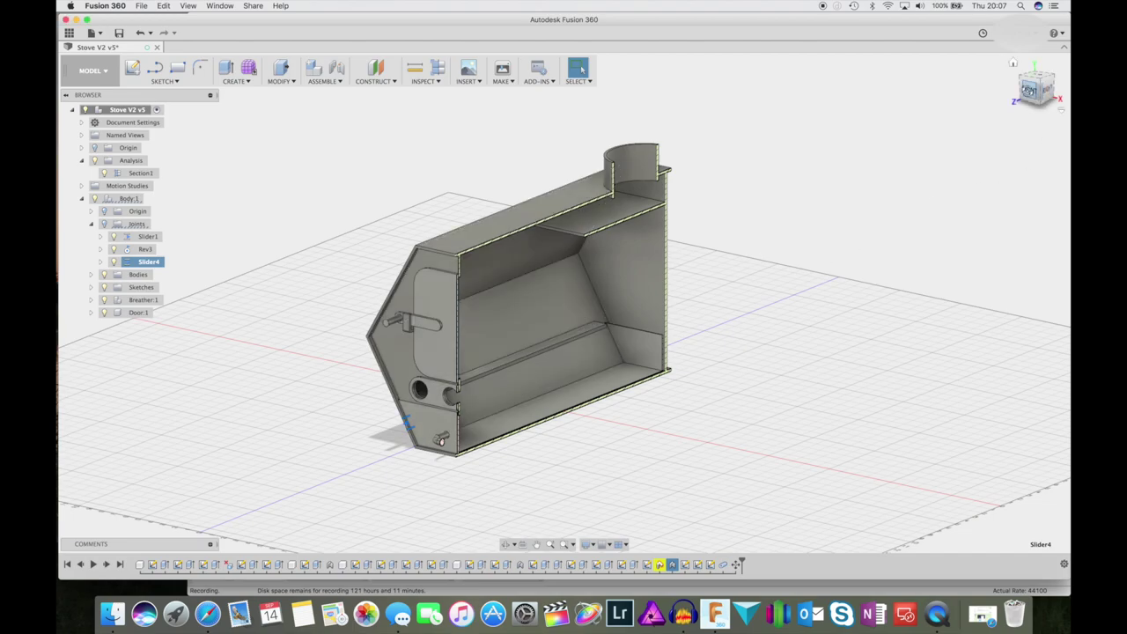
click(1046, 104)
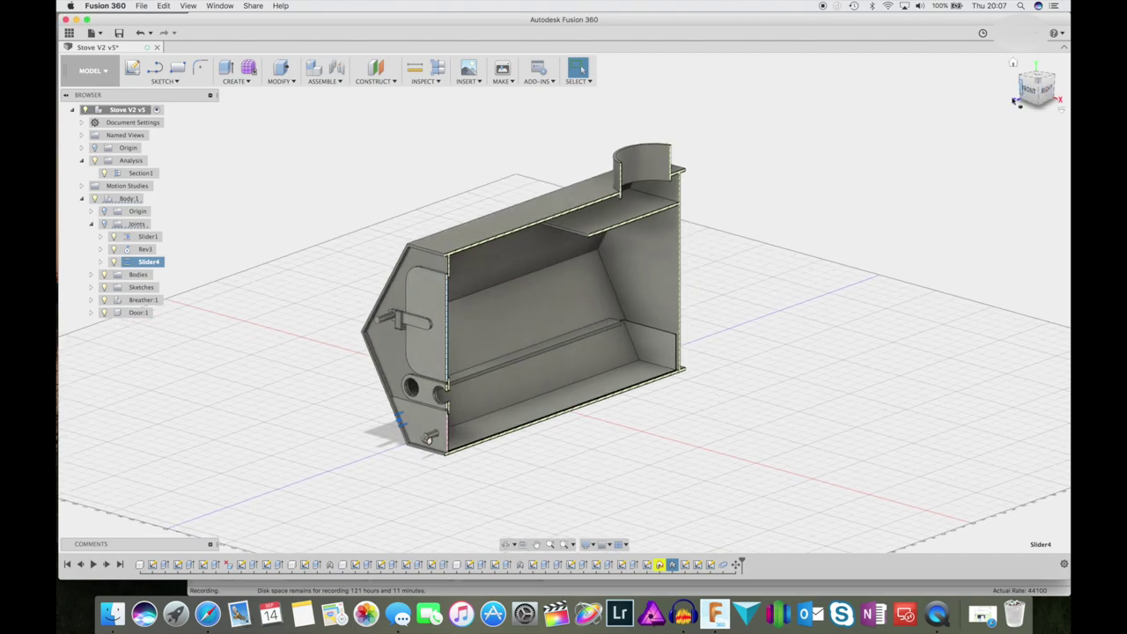
click(508, 544)
drag(634, 419, 612, 408)
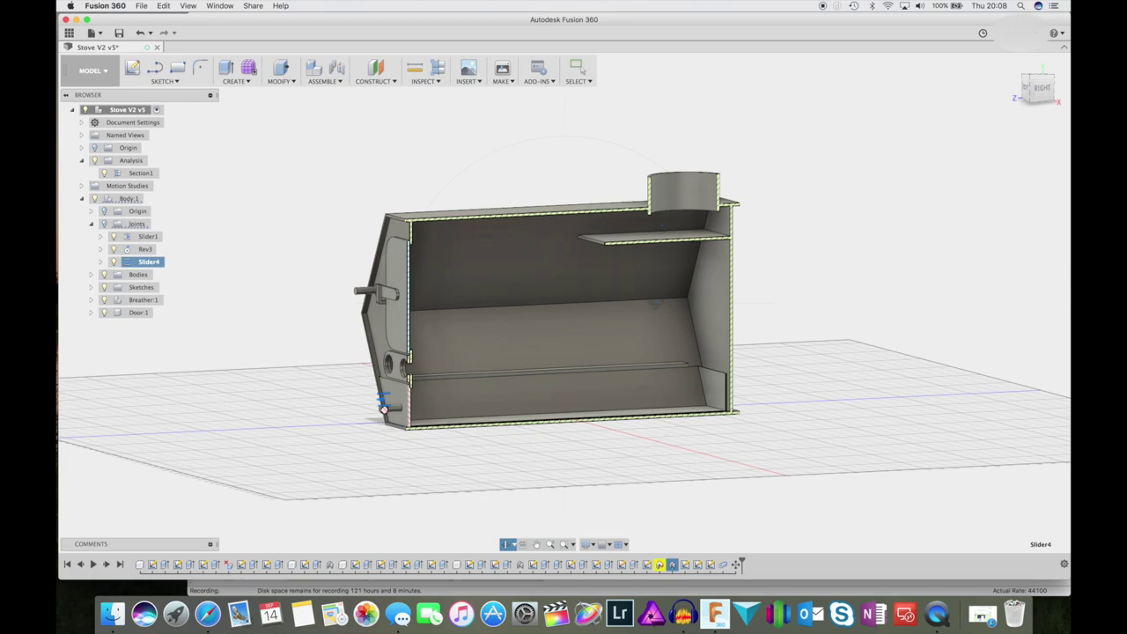
drag(563, 333, 592, 356)
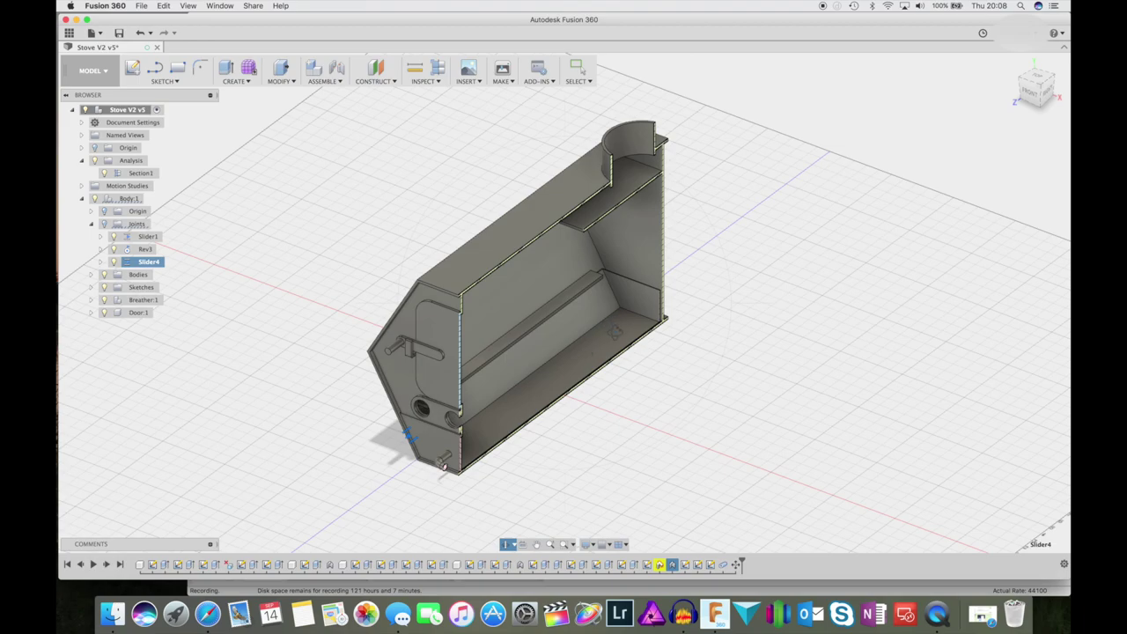
drag(614, 331, 377, 189)
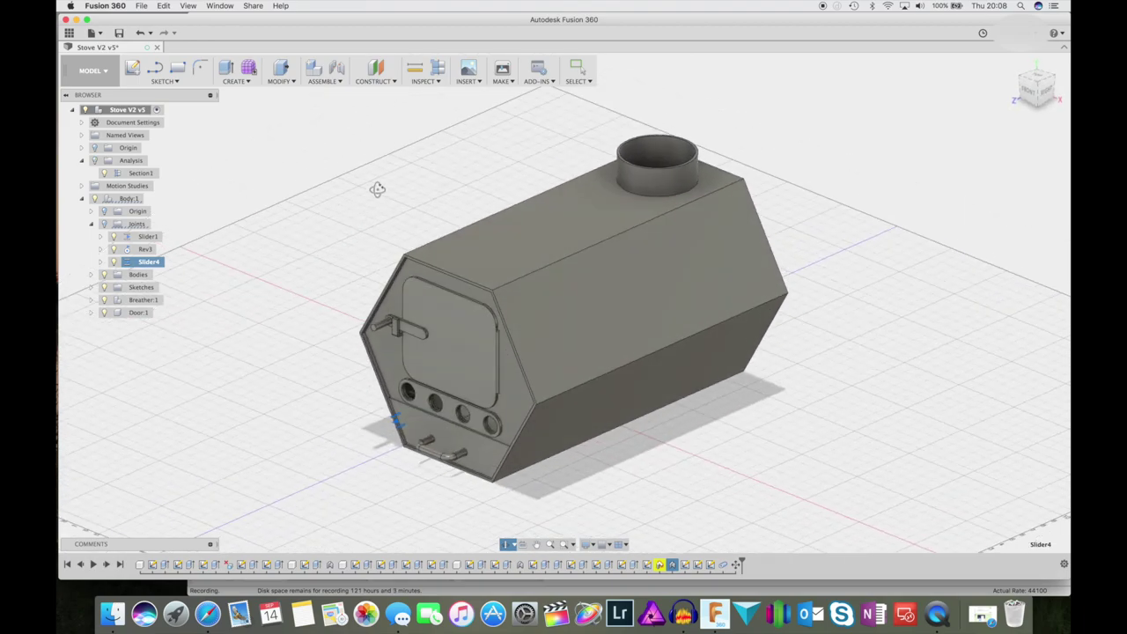
- Measure the stove's 24.00 in overall length from the front-top to the back vertex
click(415, 69)
click(429, 82)
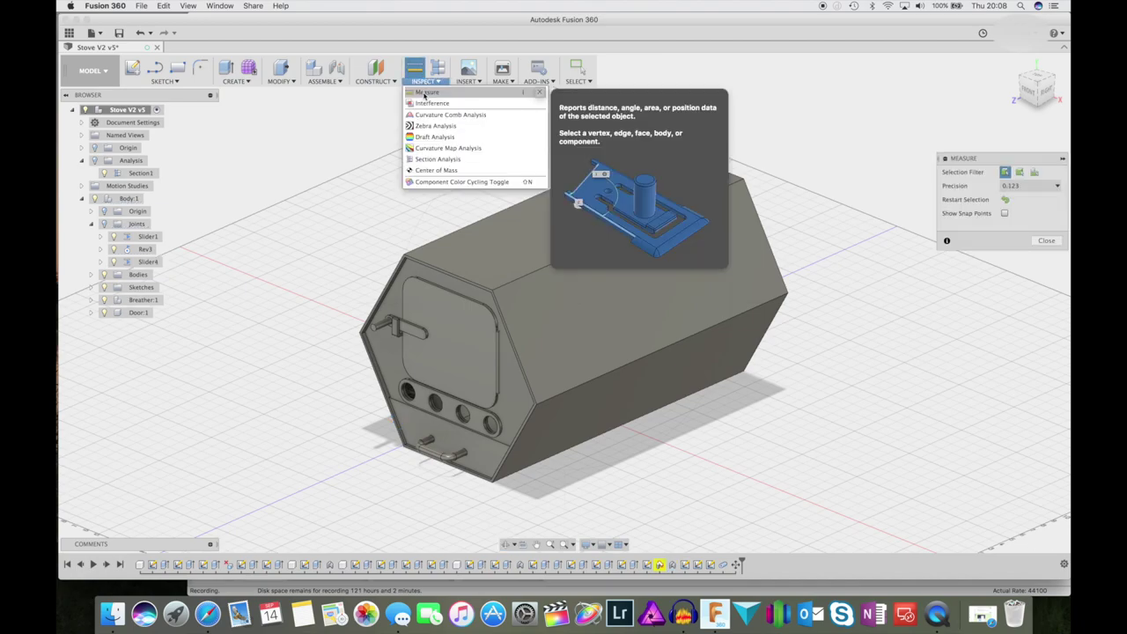
click(425, 96)
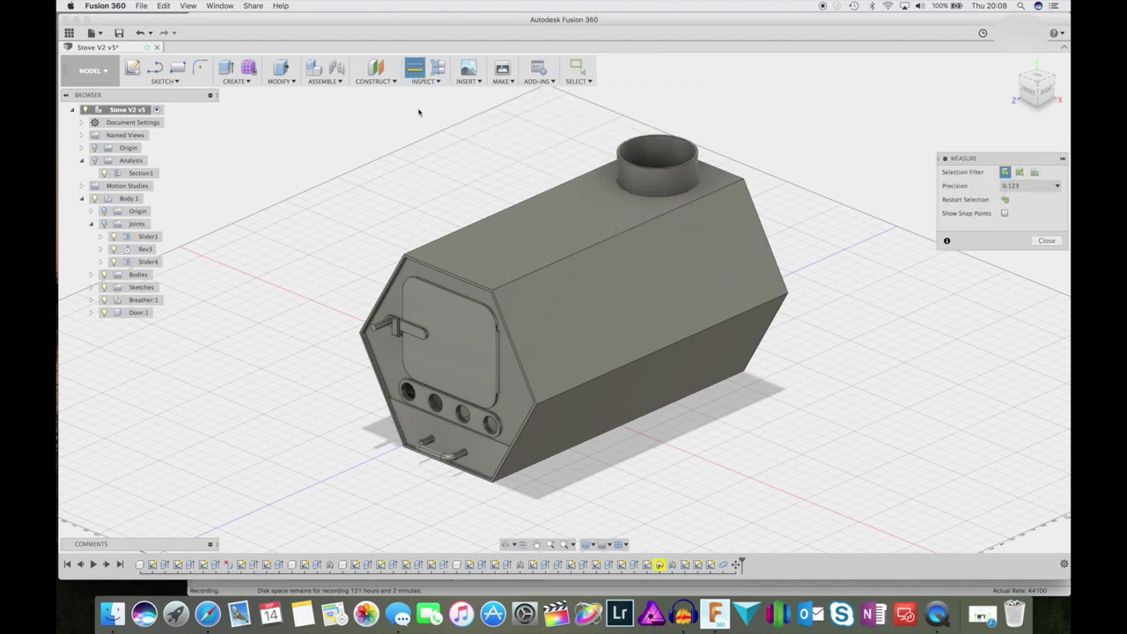
click(494, 294)
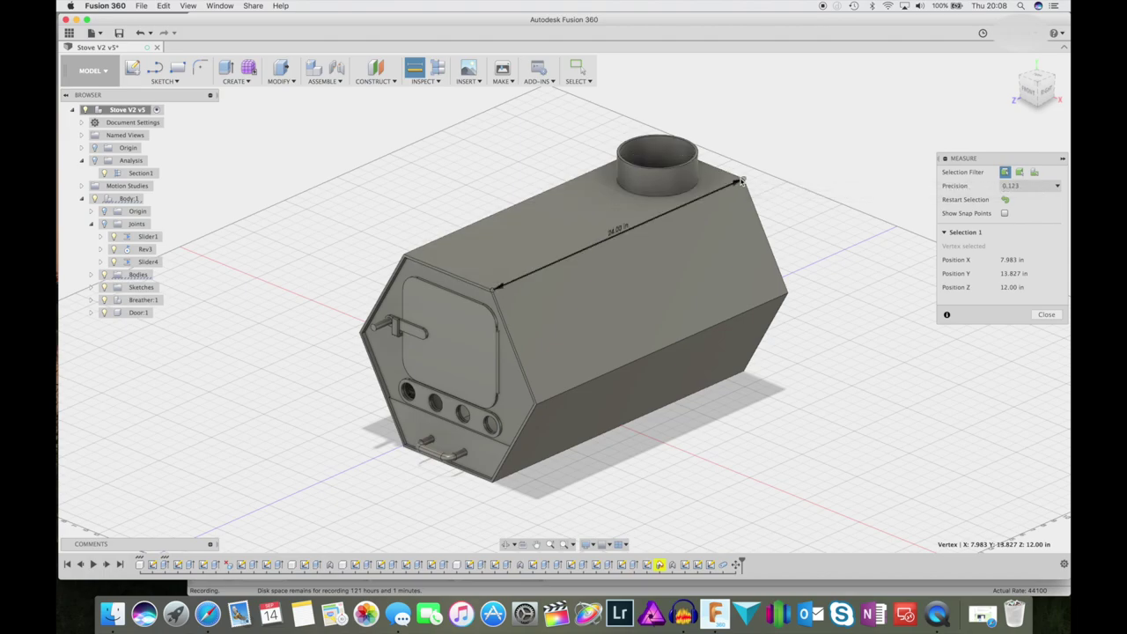
click(742, 181)
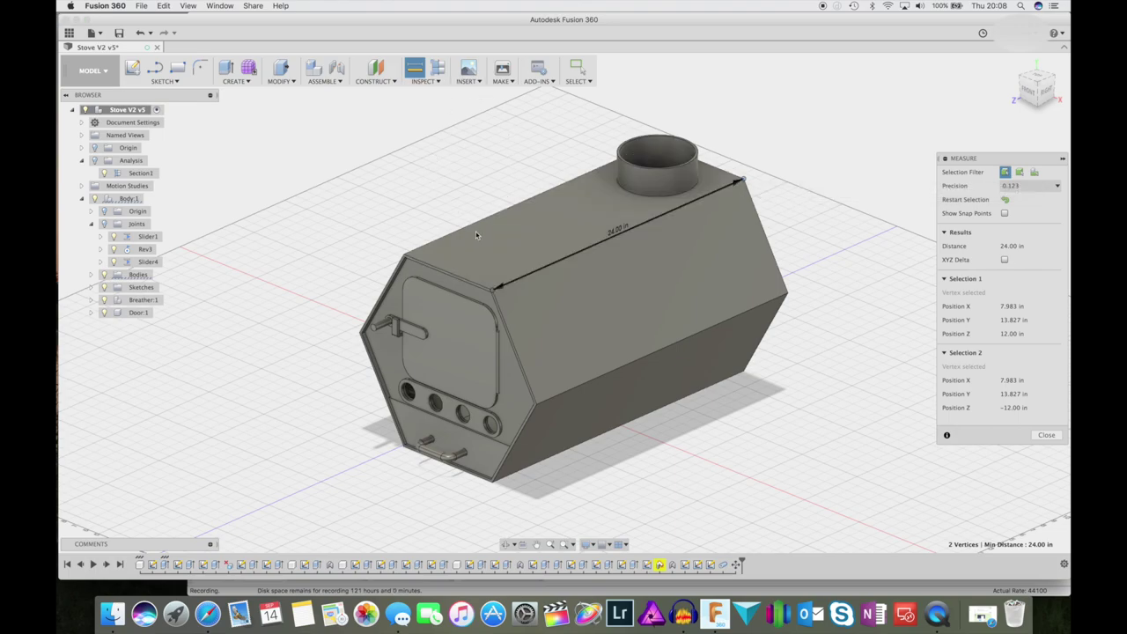
- Measure the left edge's angle and the 15.75 in width across the hexagonal front
click(366, 335)
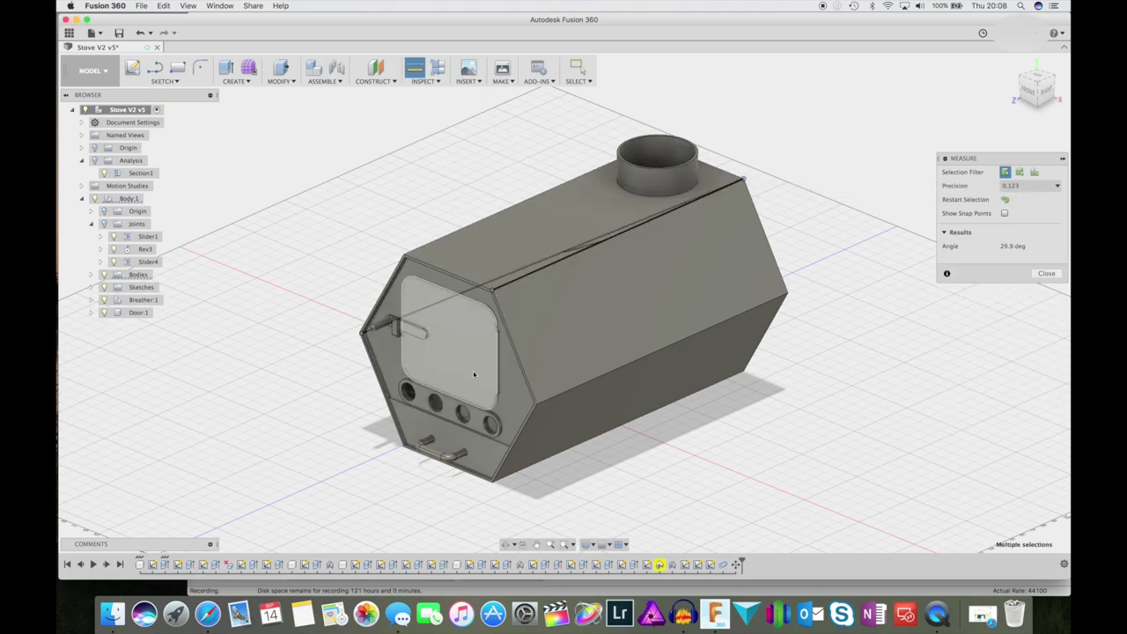
click(533, 406)
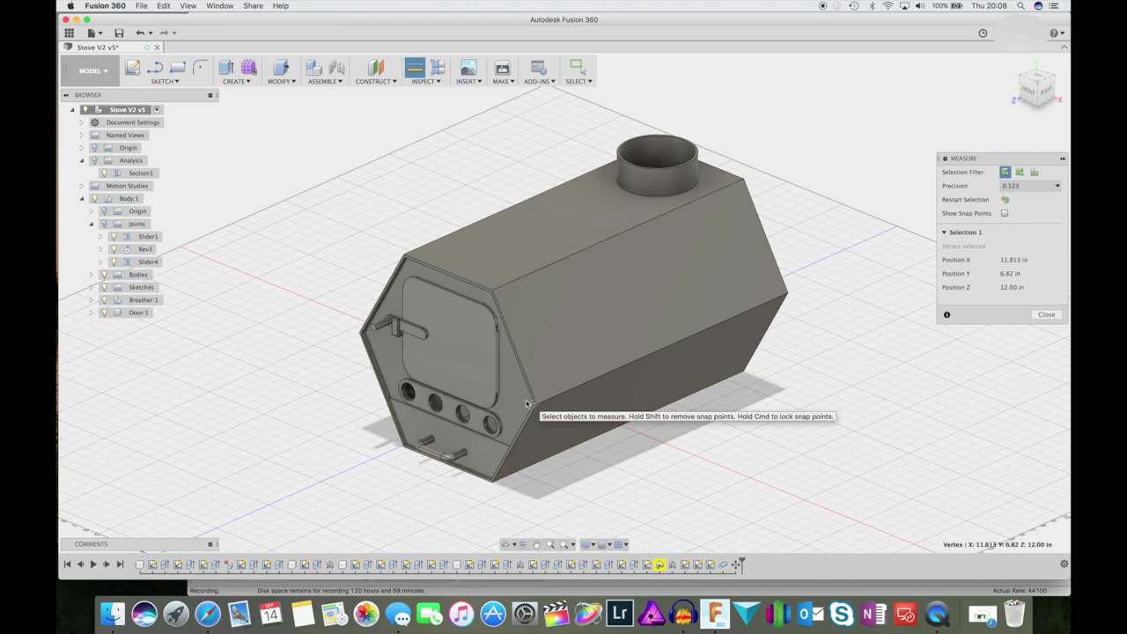
click(366, 335)
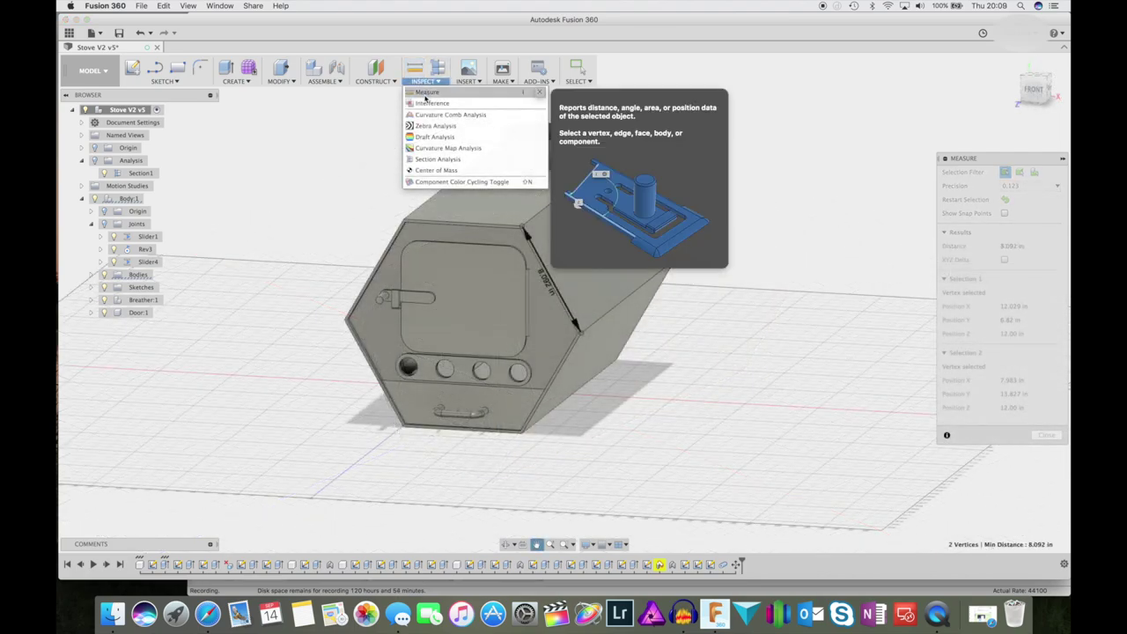
- Measure the front face's 7.875 in top edge and its 30° corner angle
click(426, 92)
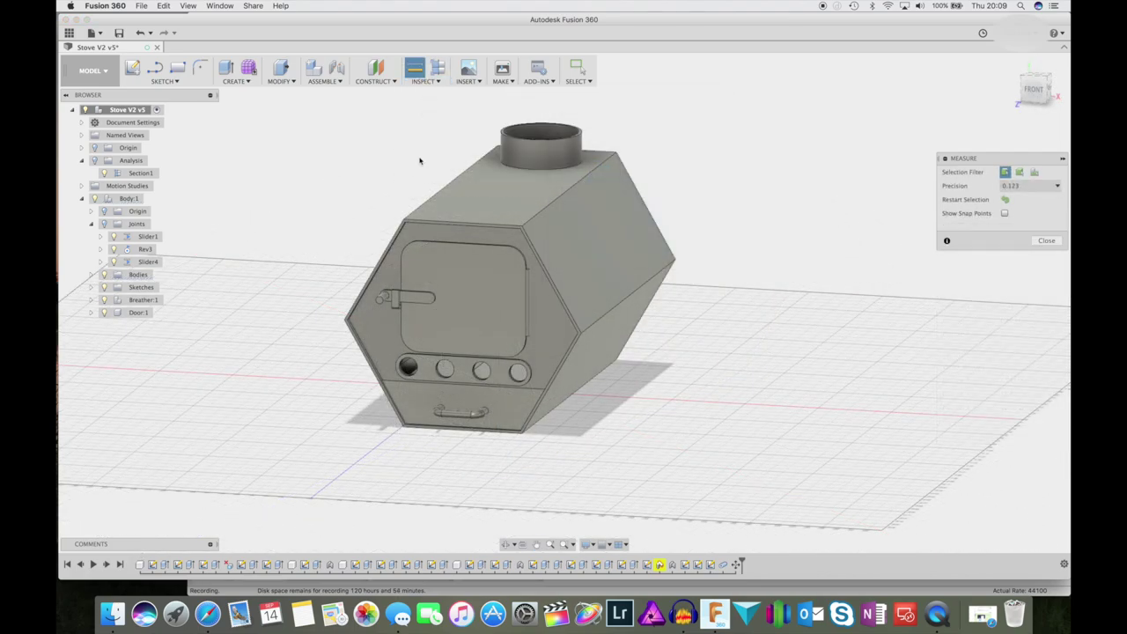
click(406, 228)
click(519, 232)
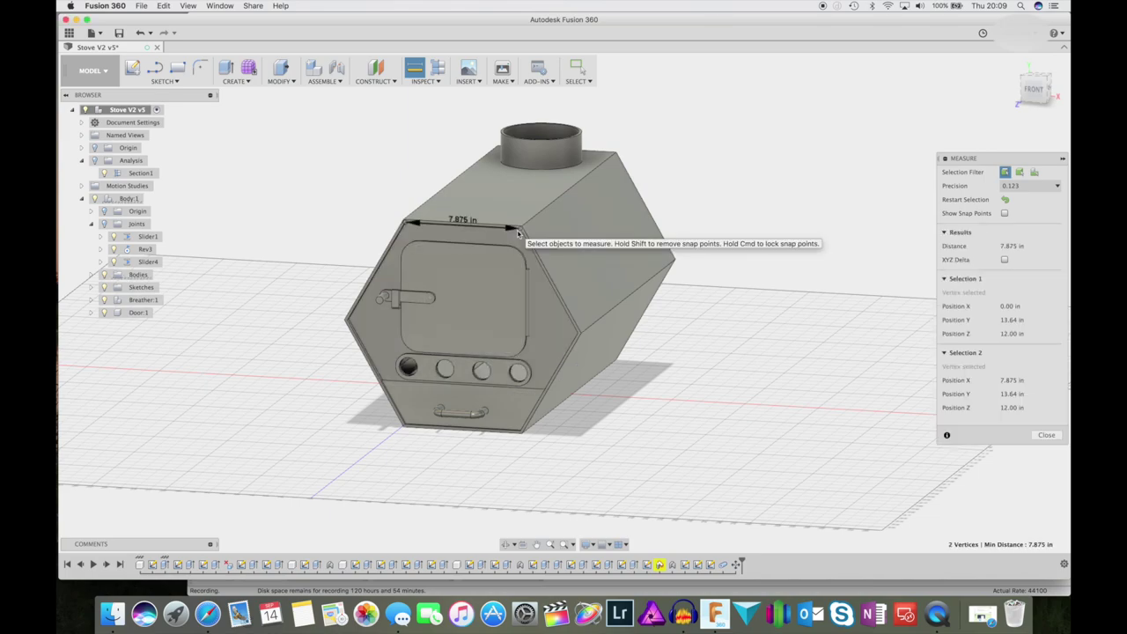
click(349, 322)
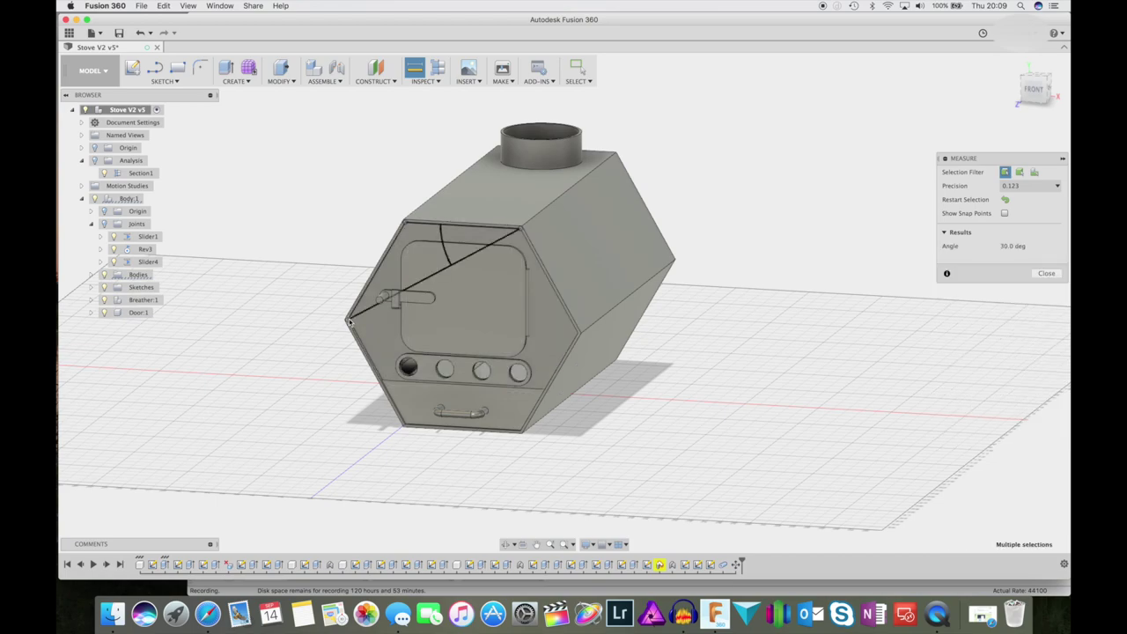
- Measure the 13.64 in distance from the front hexagon's top edge to its bottom edge
click(406, 228)
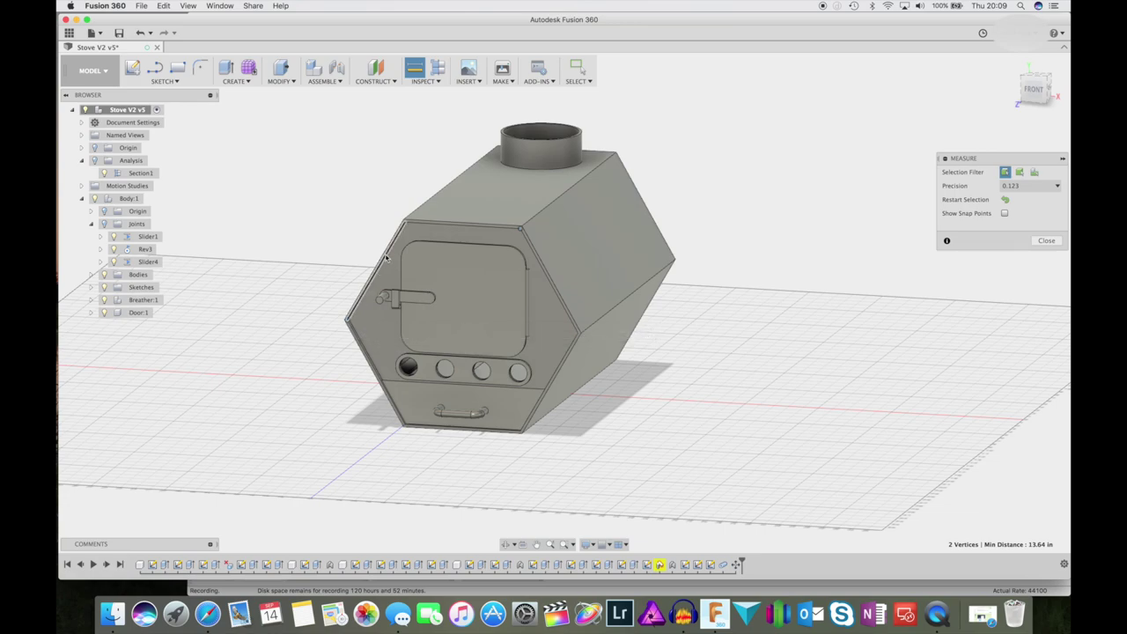
click(406, 228)
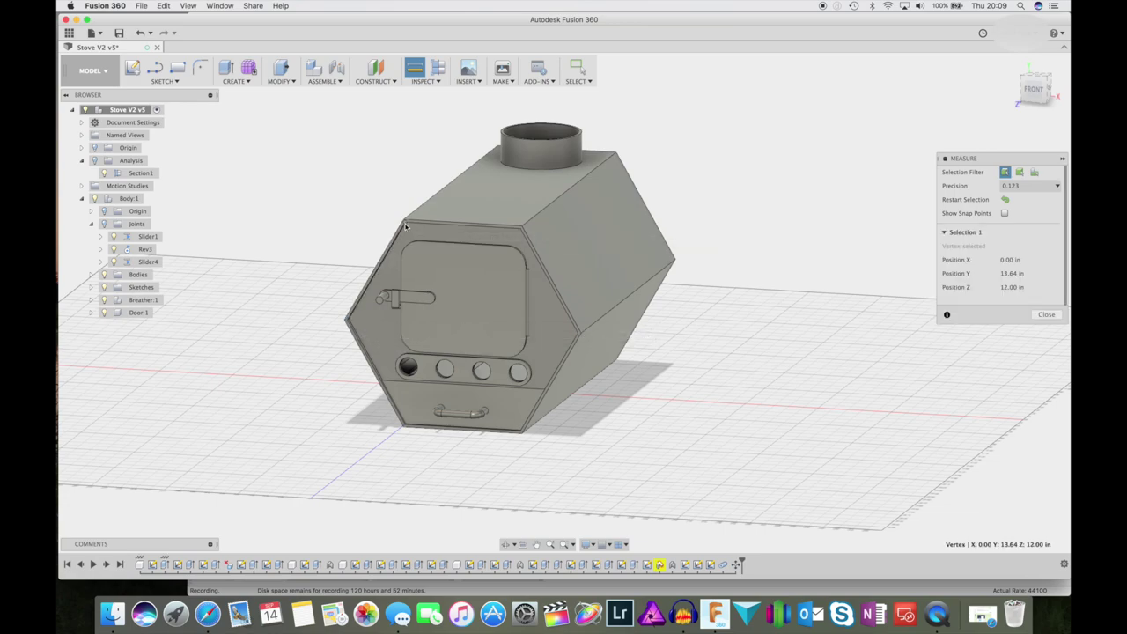
click(349, 323)
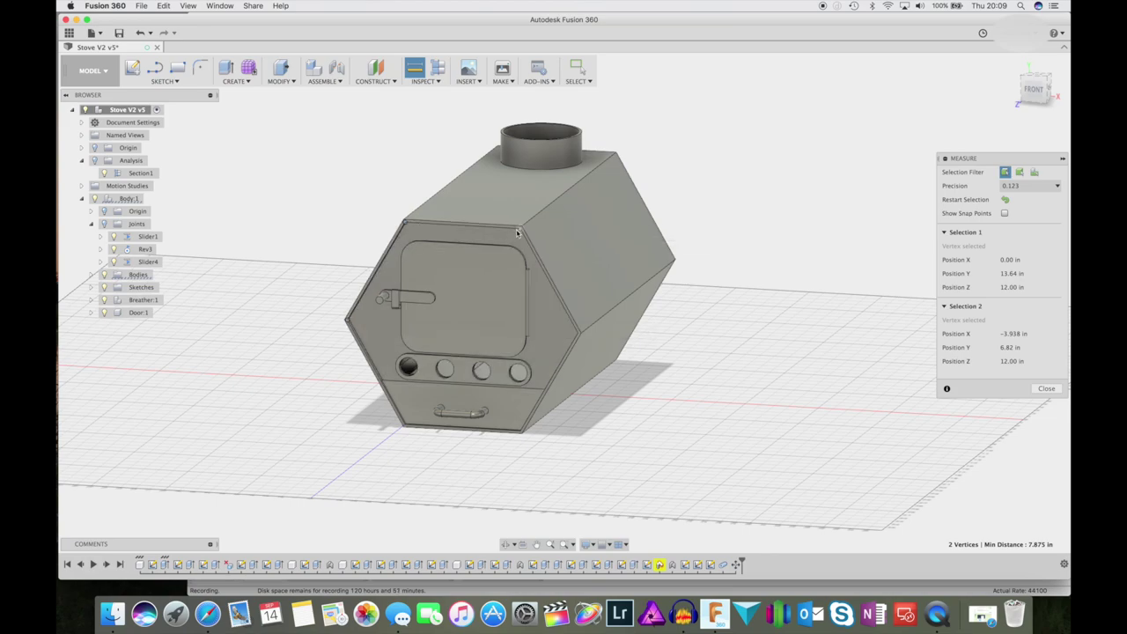
click(462, 228)
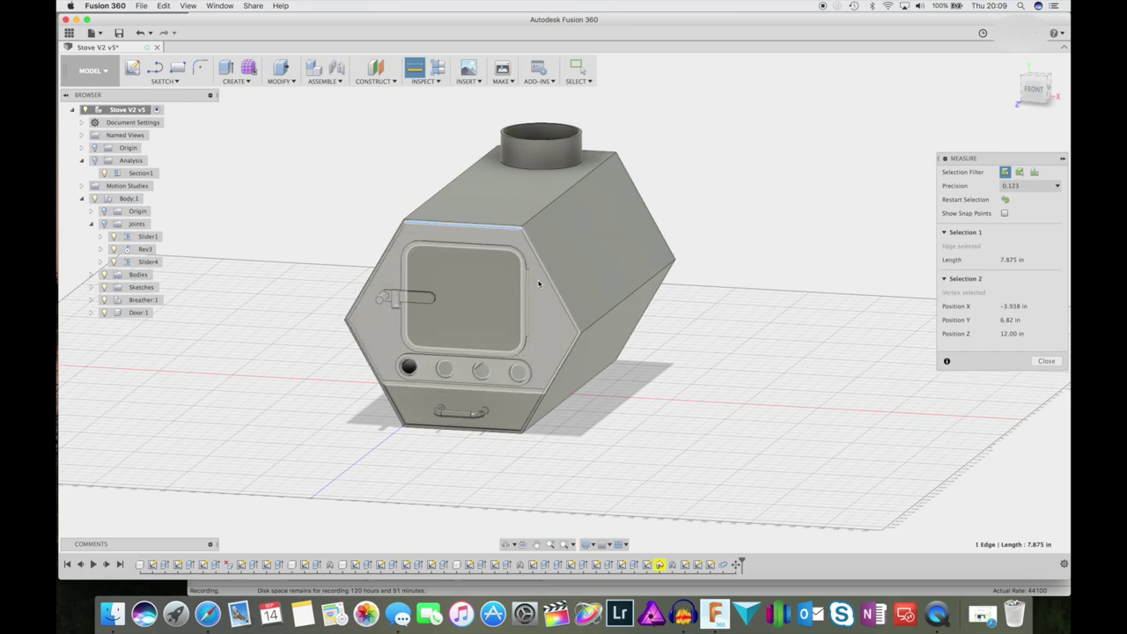
click(475, 430)
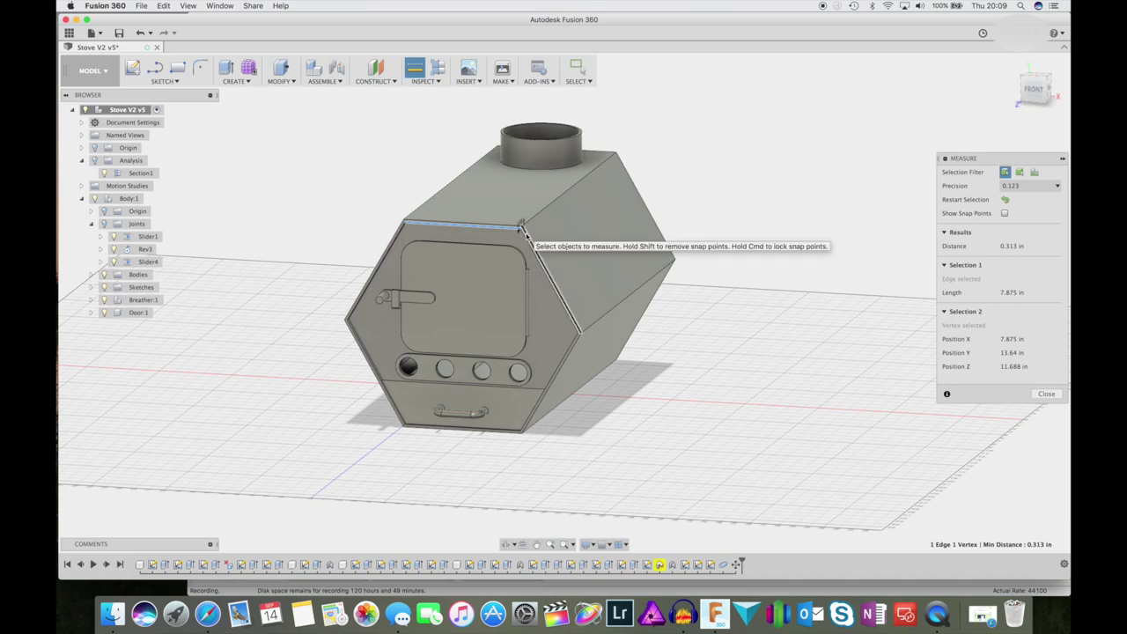
key(Escape)
- Start a new measurement from the front face's top-right corner to a second vertex
click(425, 83)
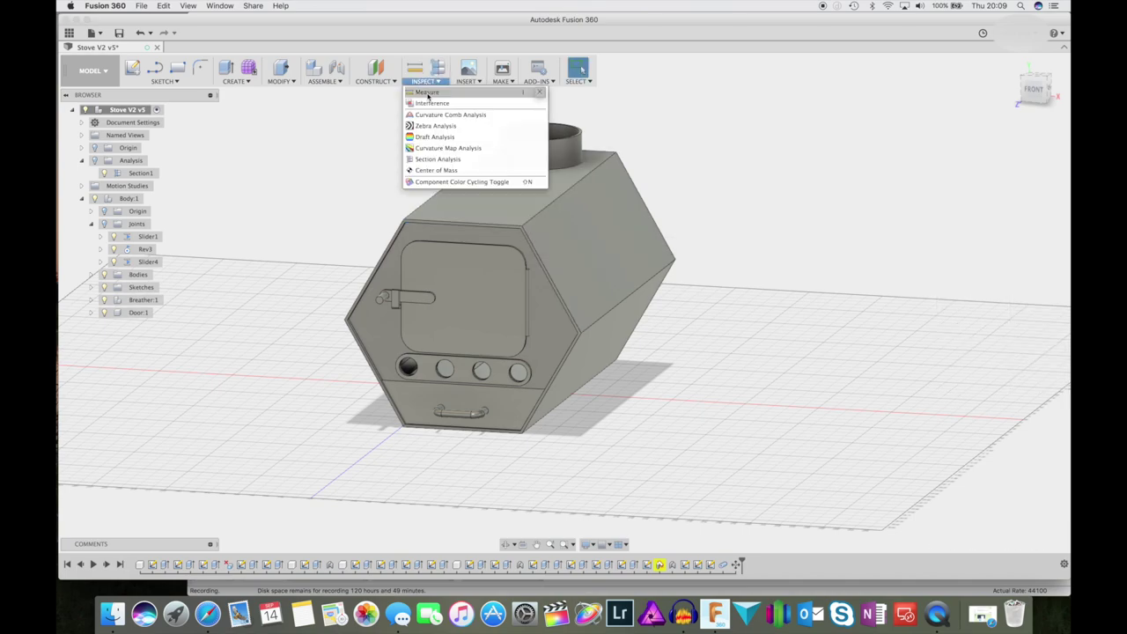
click(429, 95)
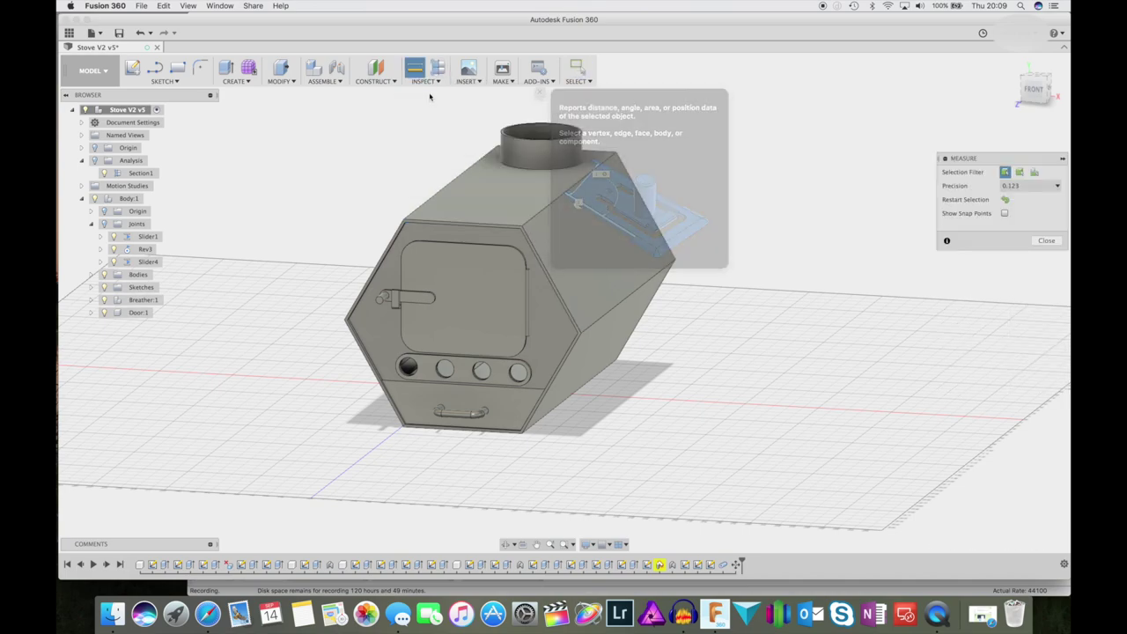
click(520, 233)
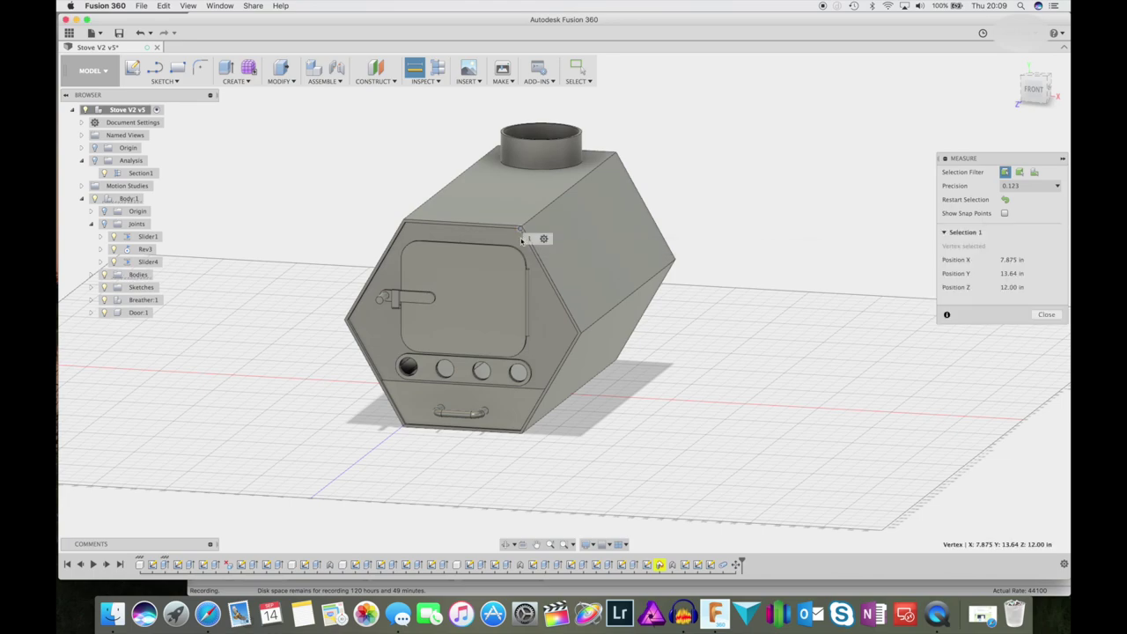
click(578, 335)
key(Escape)
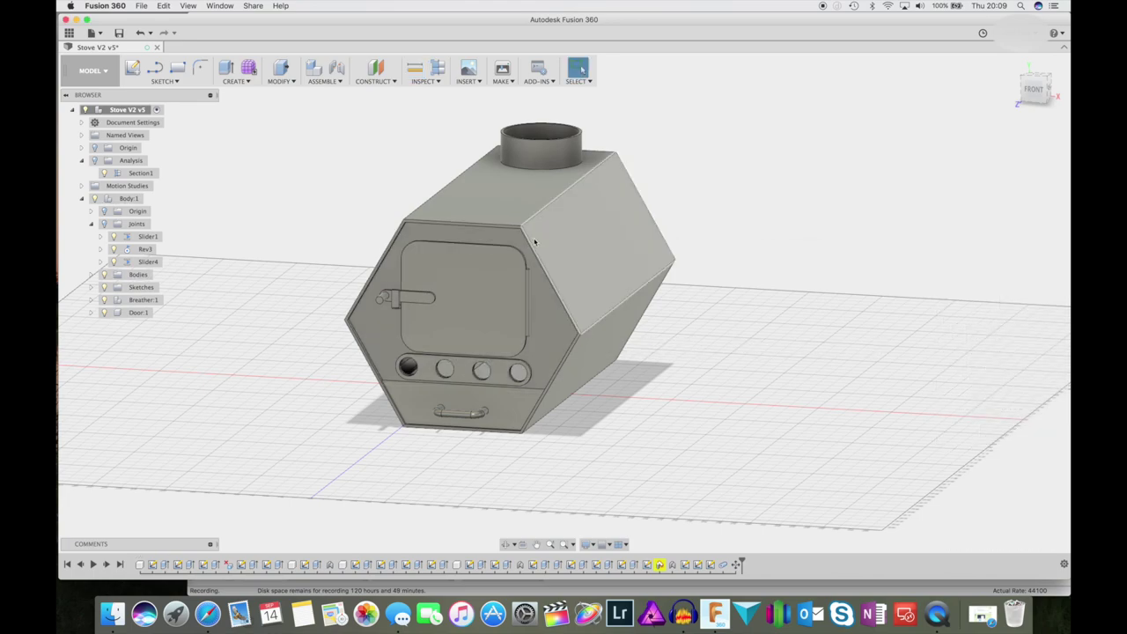
- Measure the 7.875 in span between the front face's top-right and top-left corners
key(i)
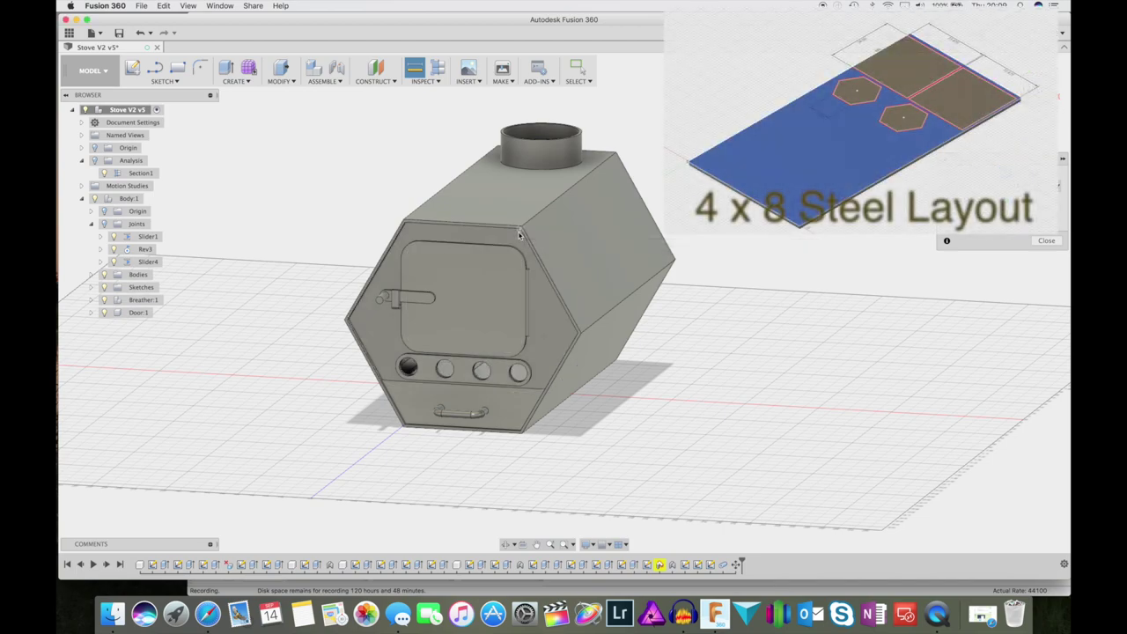
click(520, 233)
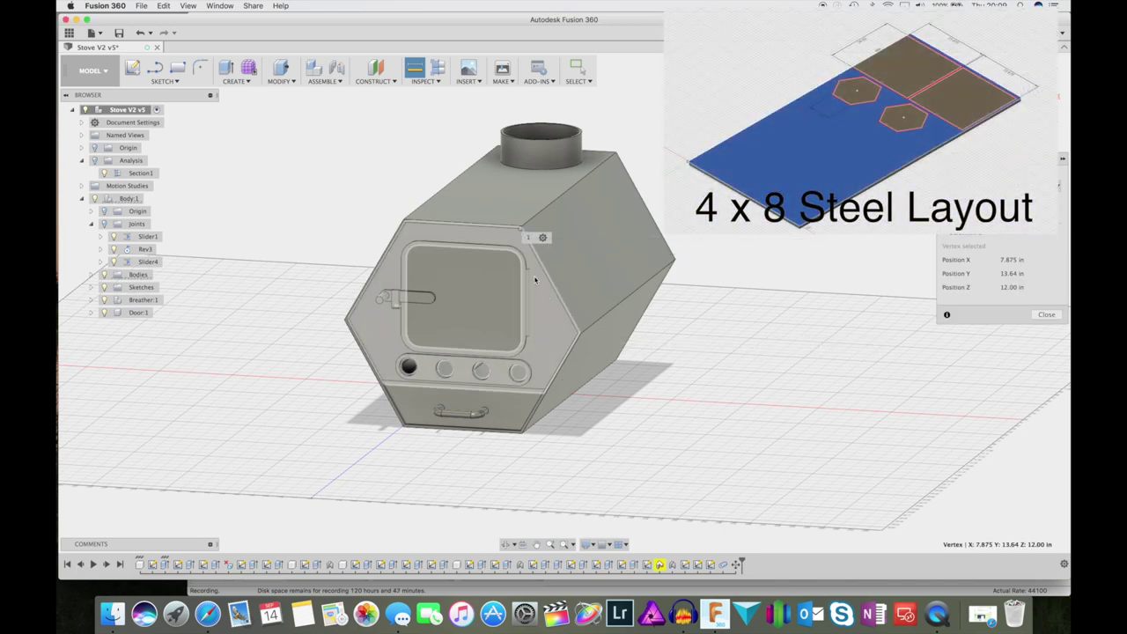
click(407, 228)
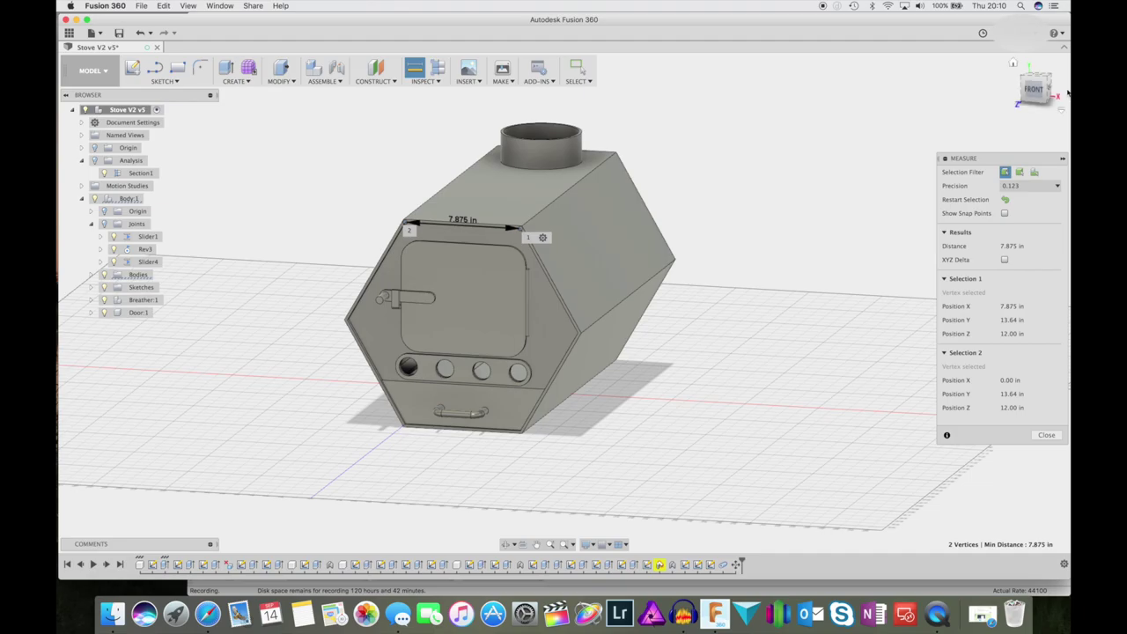
- Orbit the stove with the ViewCube to show more of its right side
drag(1038, 88, 1017, 97)
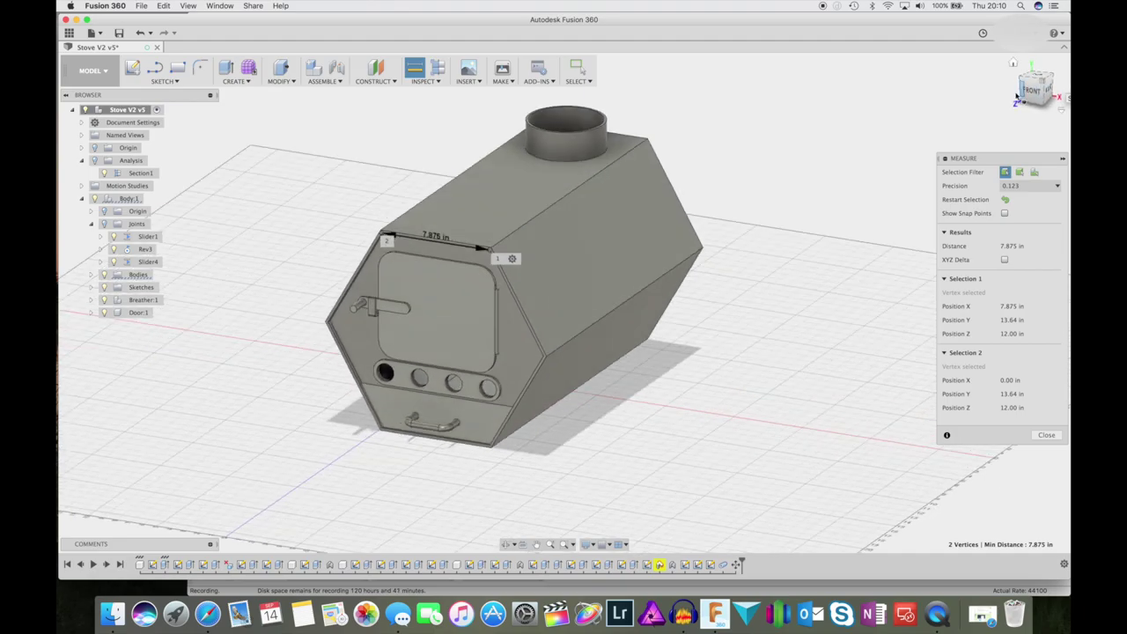